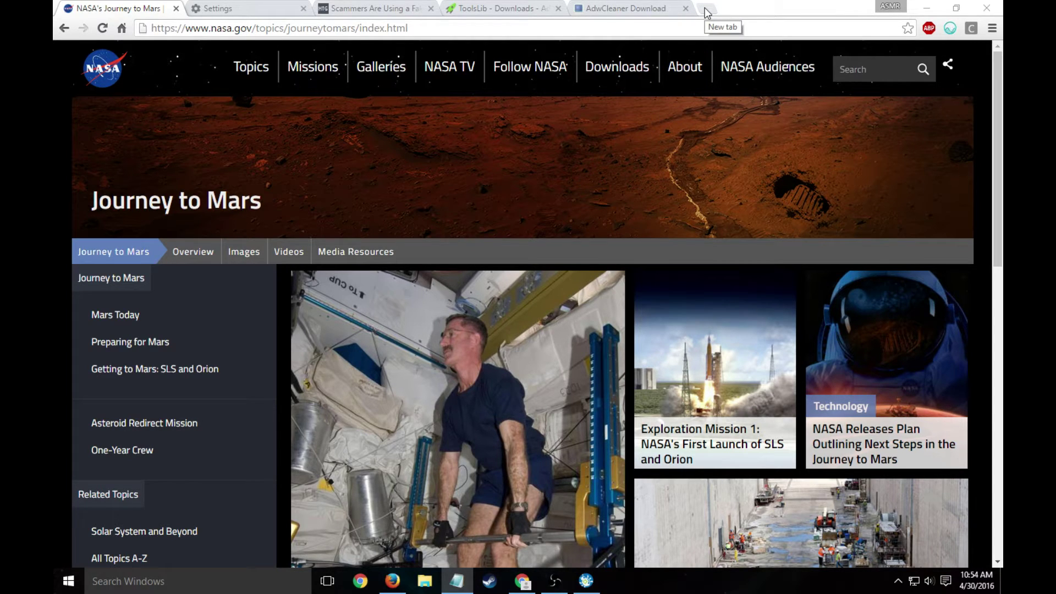
Switch from the NASA Journey to Mars page to Chrome's Settings tab
left_click(273, 8)
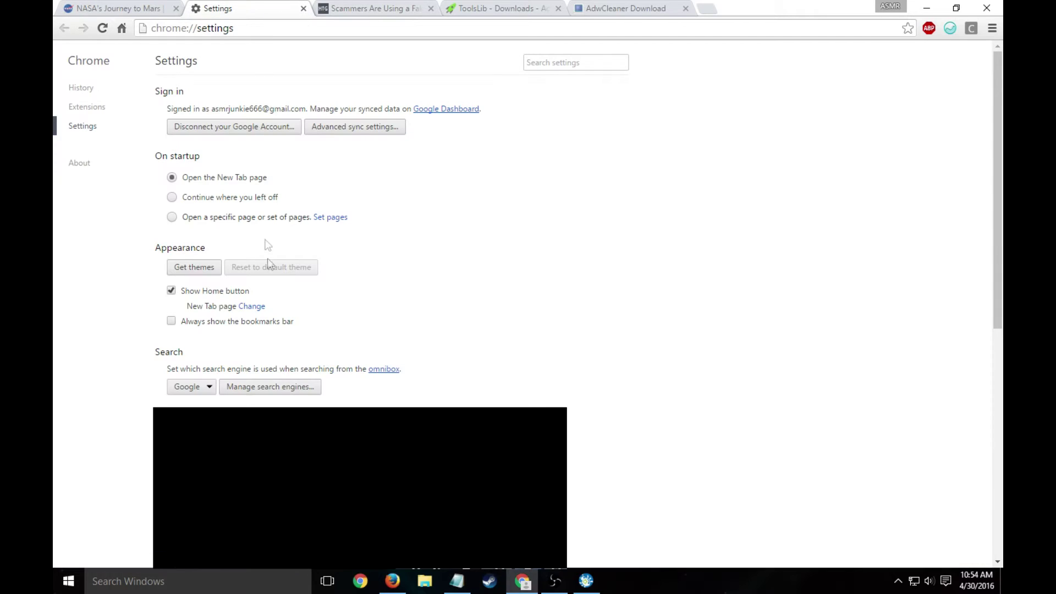
Confirm the home page is New Tab, Google is the default search engine, and no custom startup pages exist
left_click(254, 307)
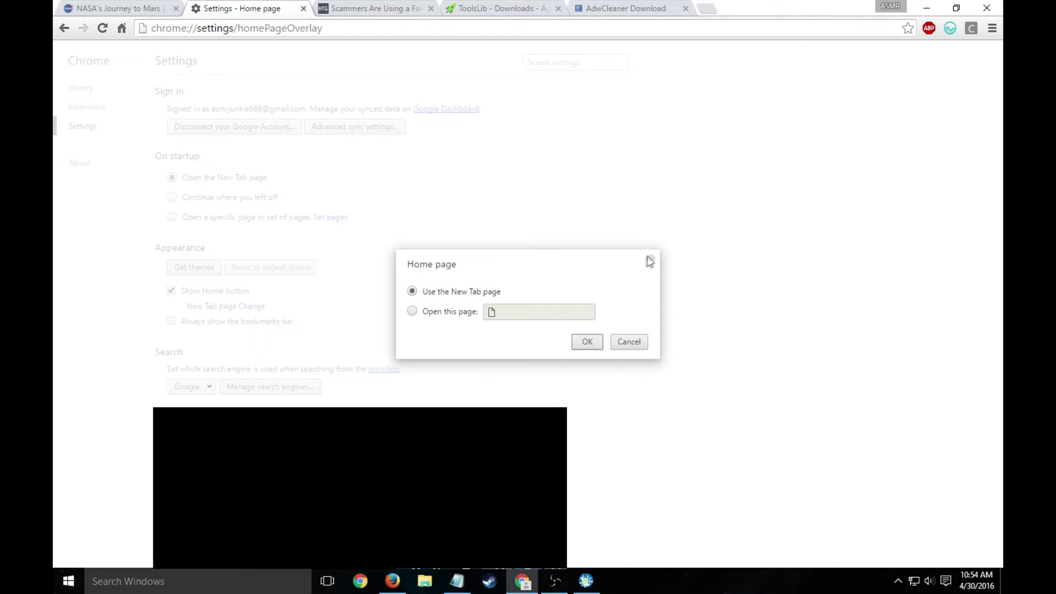
left_click(649, 258)
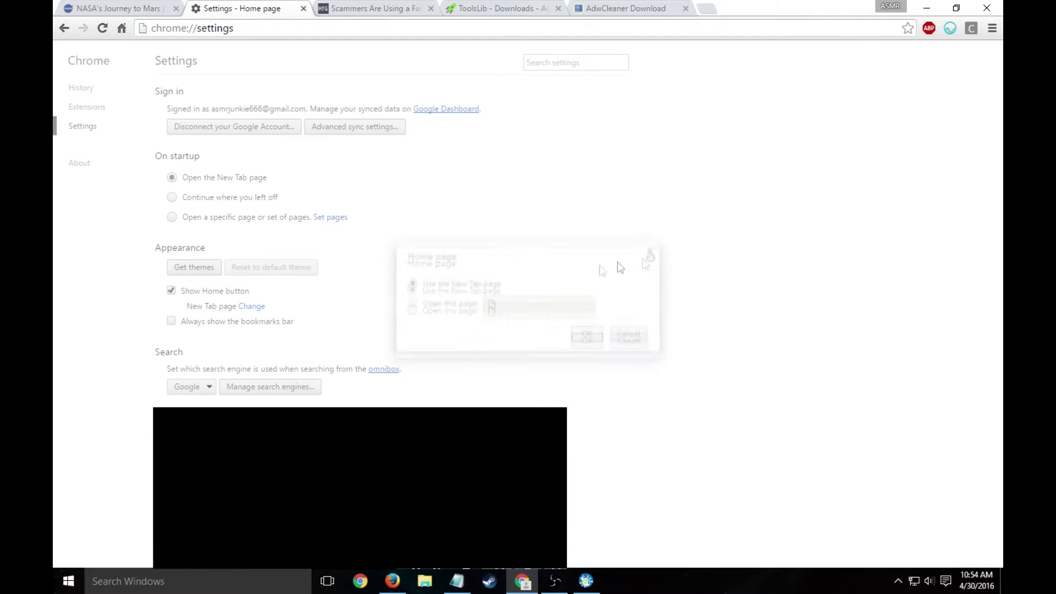
left_click(295, 389)
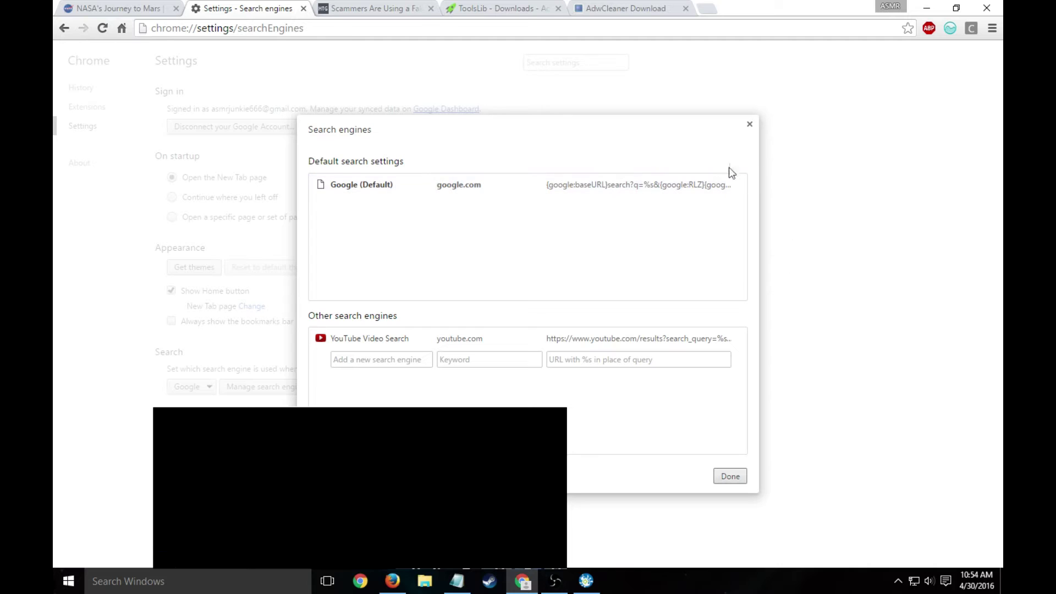
left_click(750, 125)
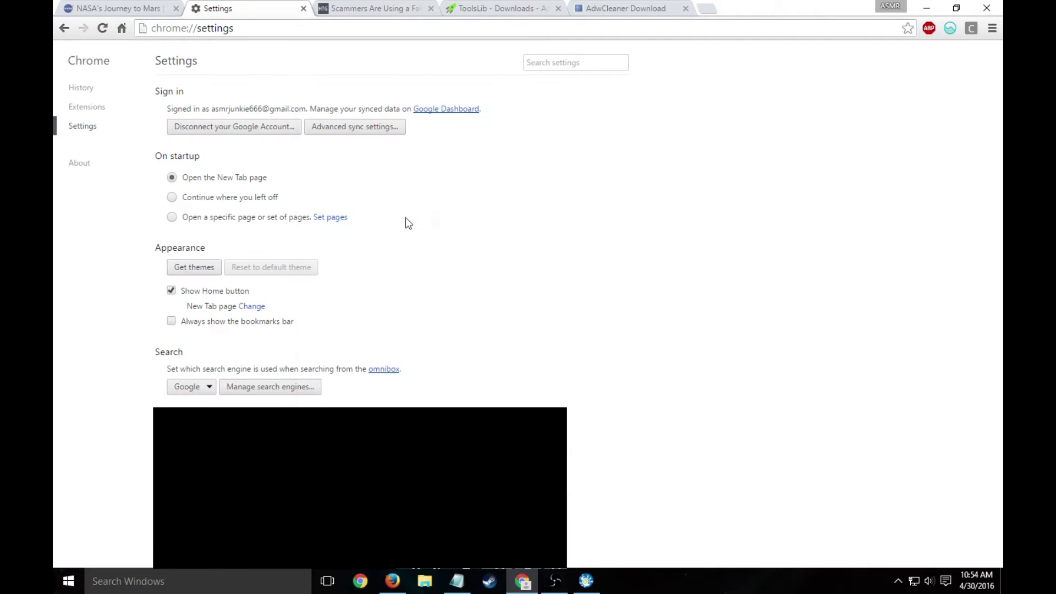
left_click(323, 219)
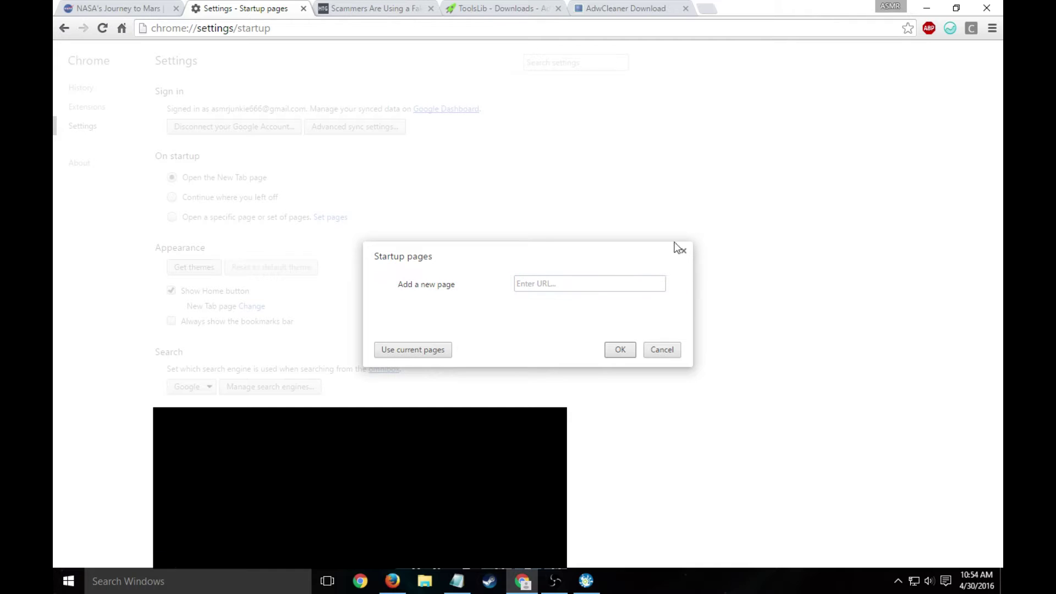
left_click(683, 251)
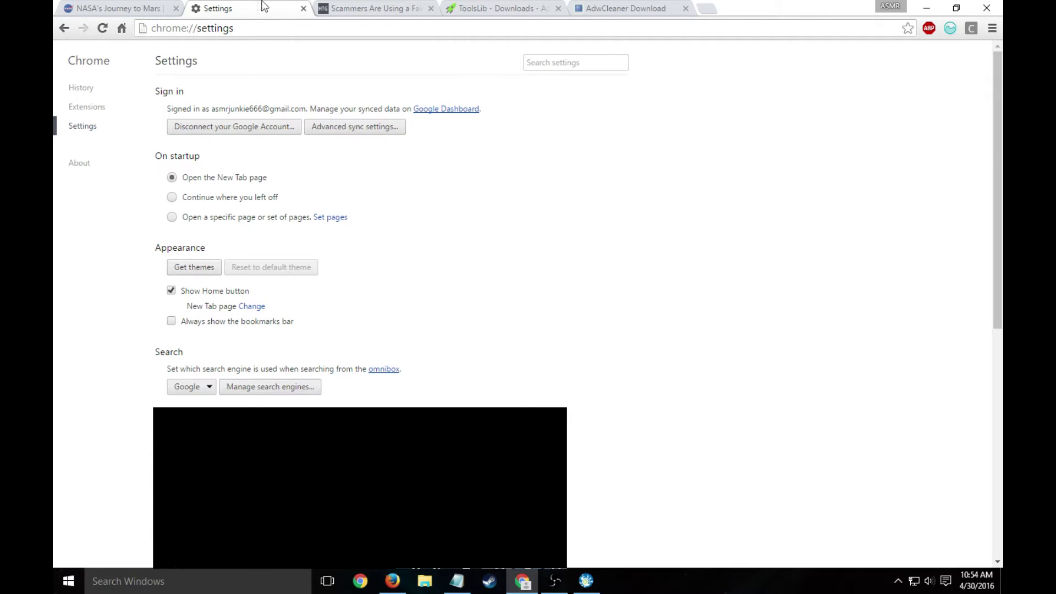
Close the Settings tab, minimize Chrome, and open the Chrome desktop shortcut's Properties
middle_click(245, 10)
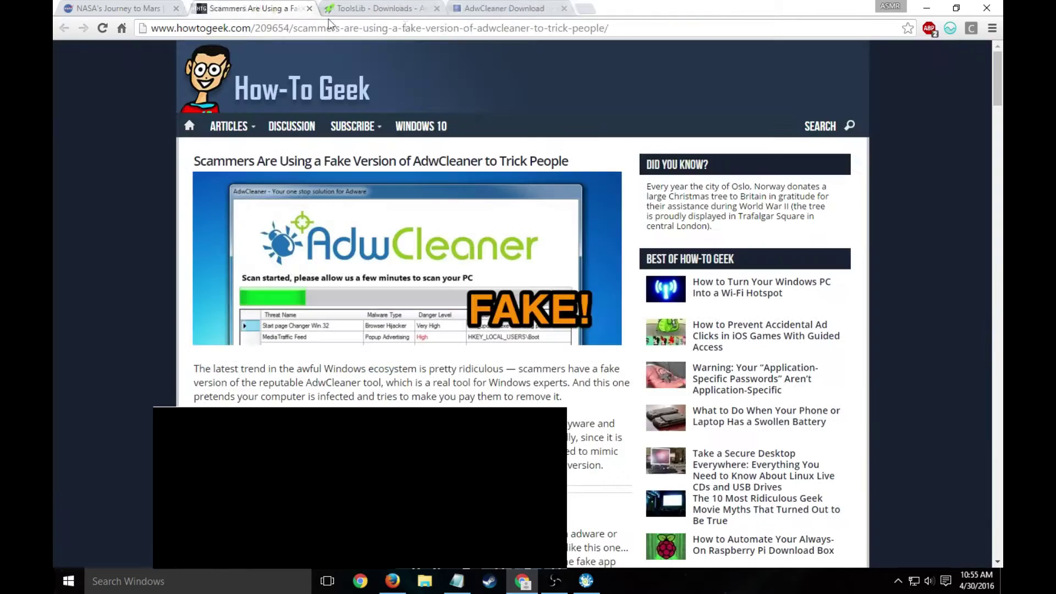
left_click(926, 10)
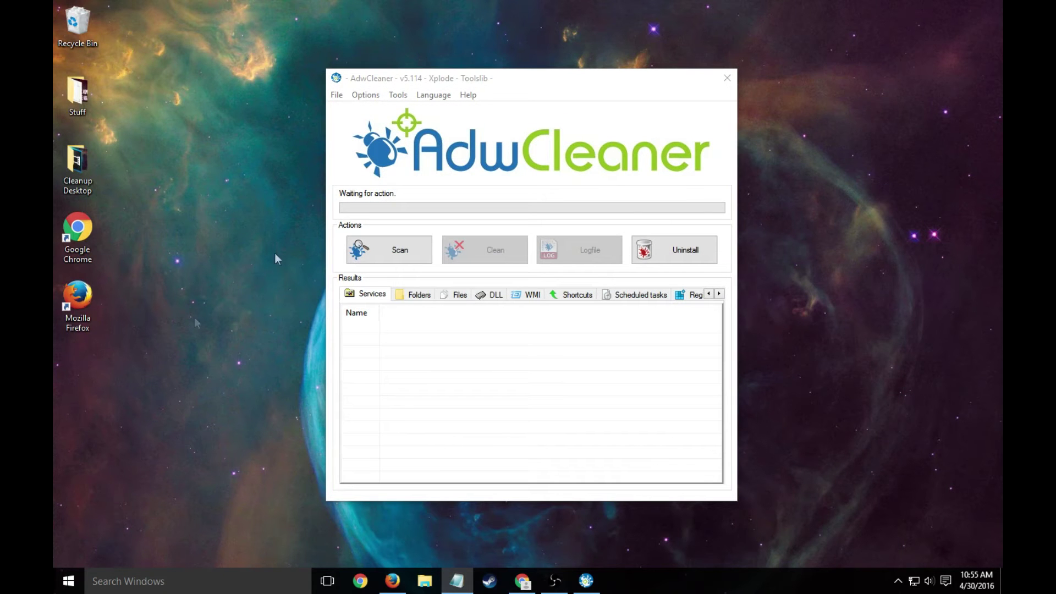
right_click(83, 242)
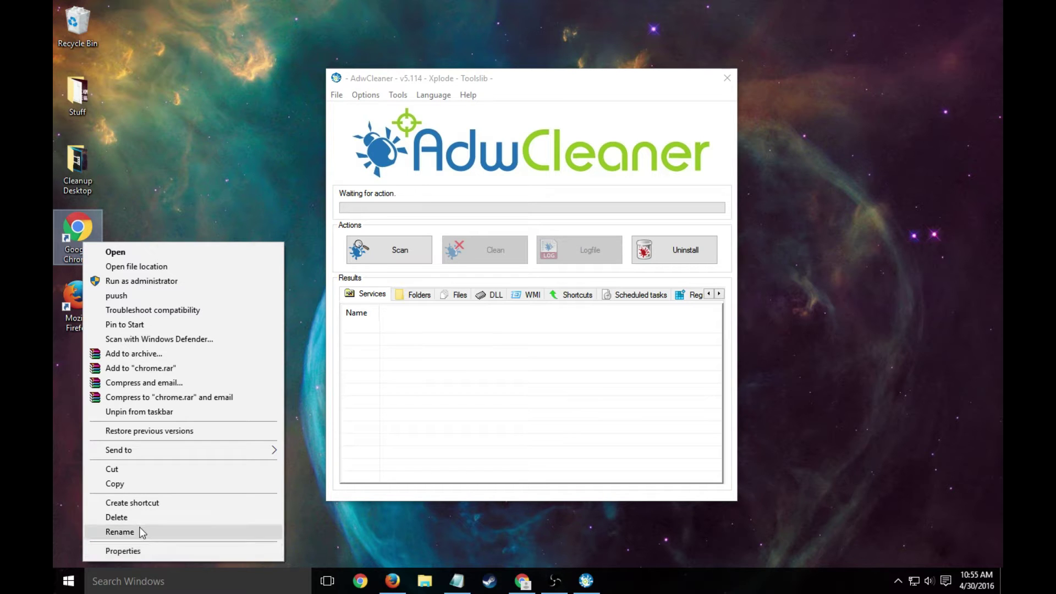
left_click(142, 551)
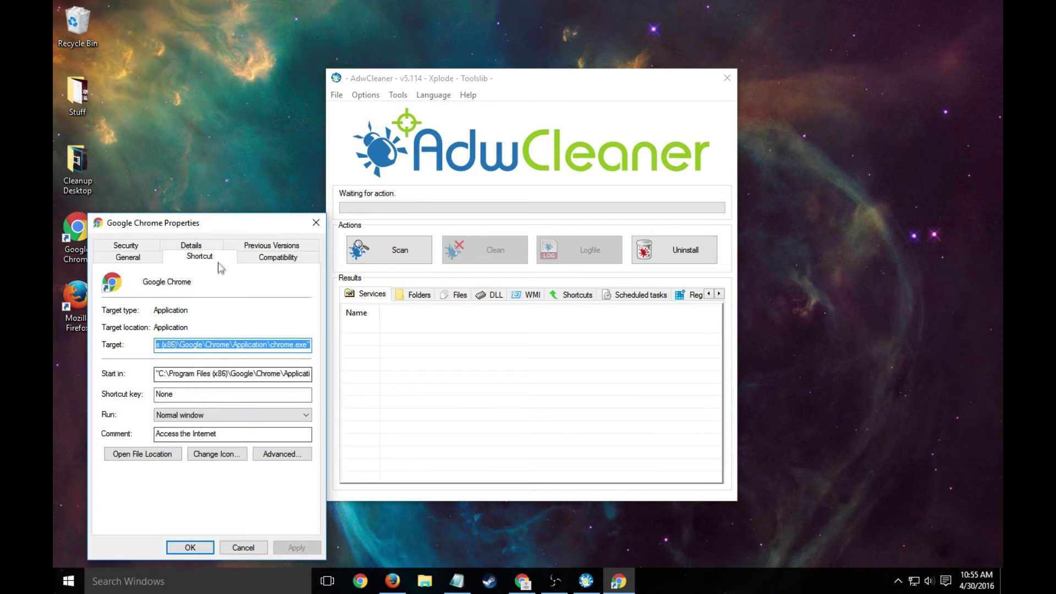
Confirm the shortcut's Target and Start in paths end at chrome.exe with nothing appended
left_click_drag(216, 225, 456, 60)
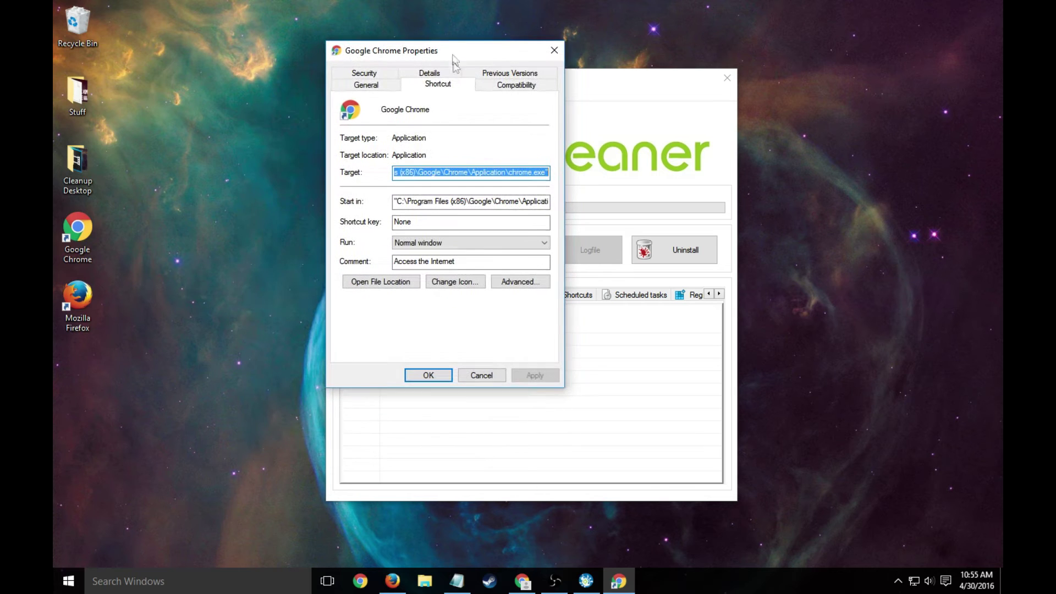
left_click_drag(454, 173, 598, 174)
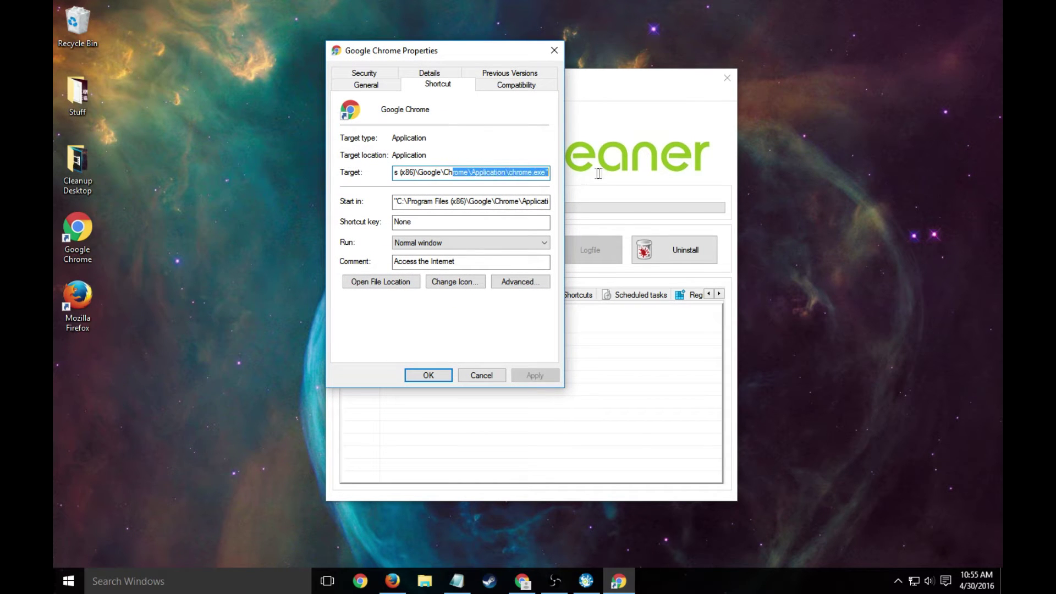
left_click(545, 172)
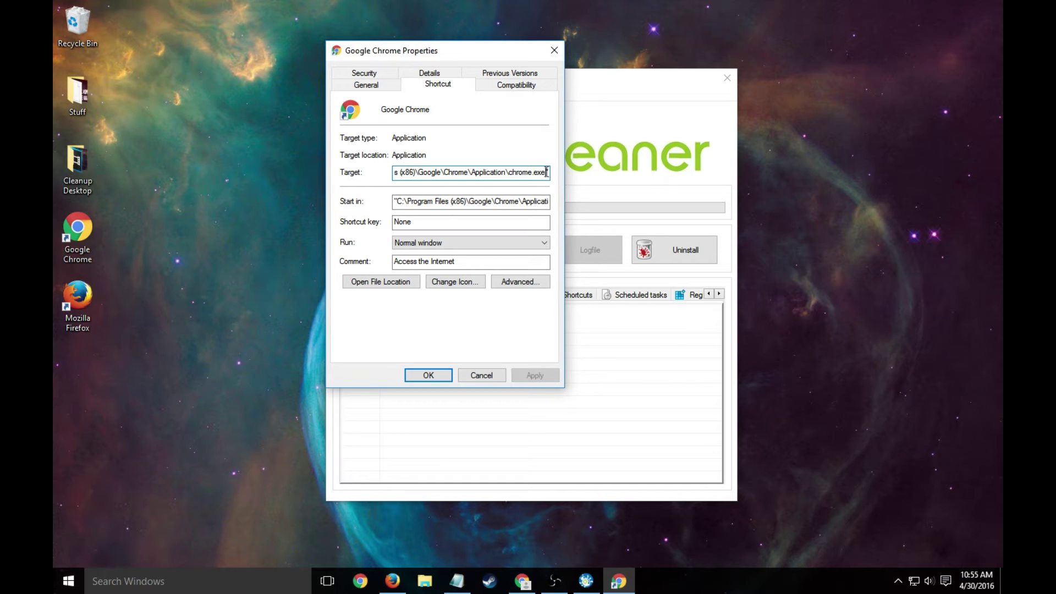
left_click_drag(508, 202, 547, 202)
left_click(549, 202)
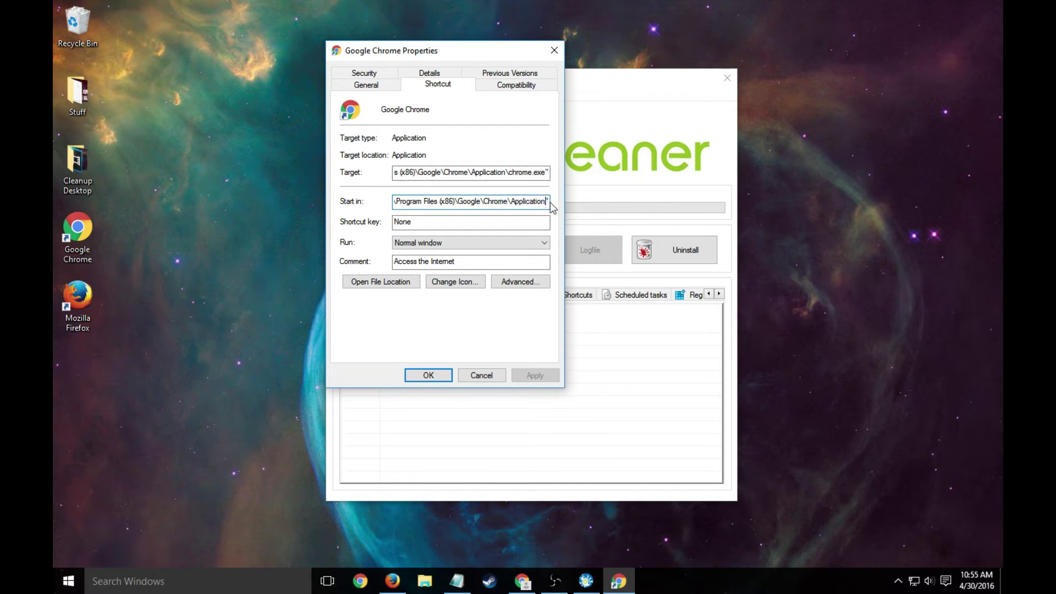
left_click(438, 376)
left_click(435, 78)
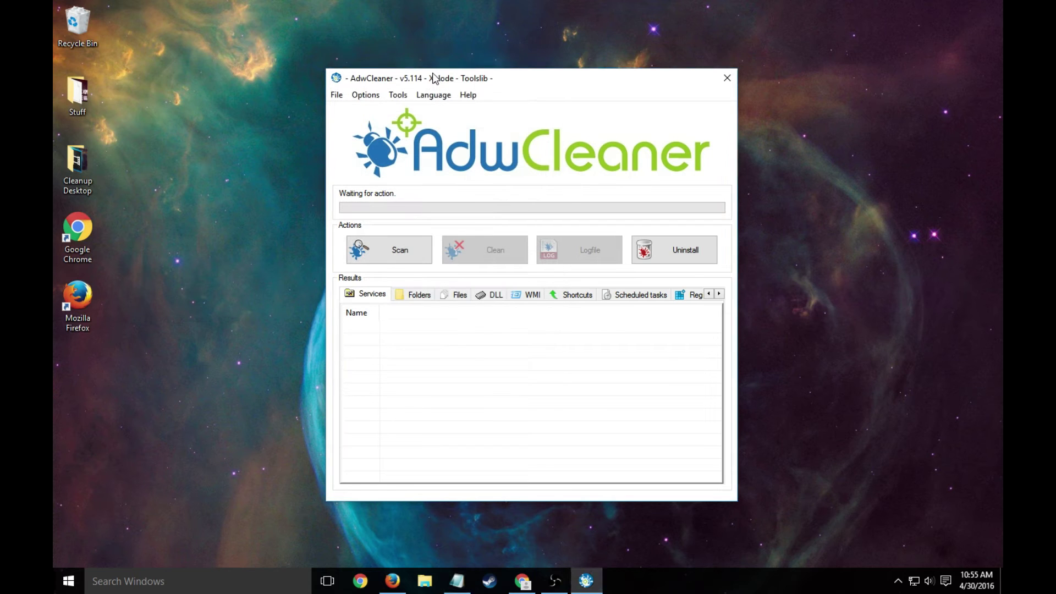
left_click_drag(435, 78, 428, 77)
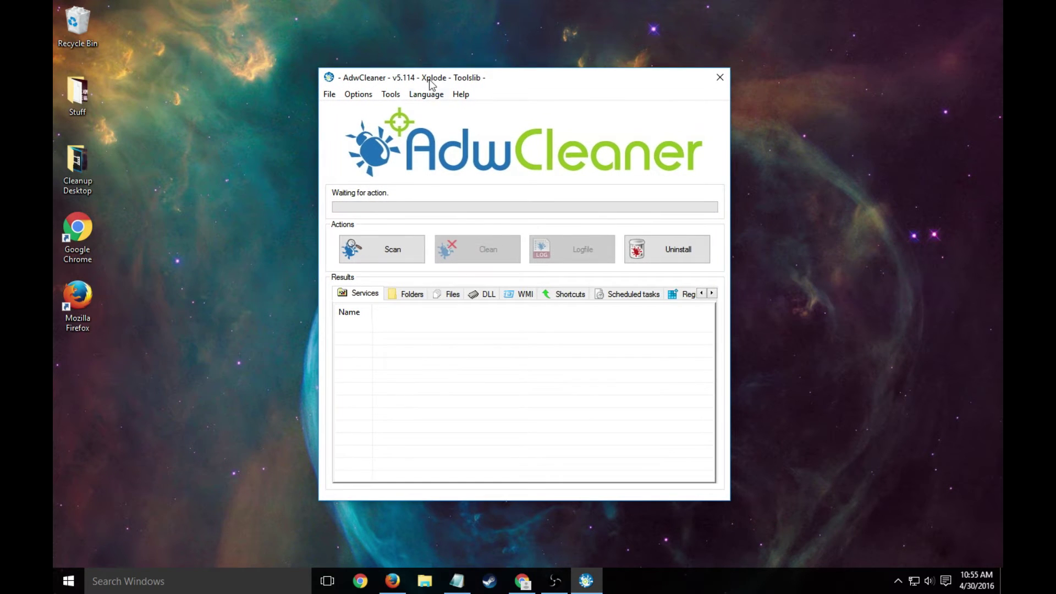
left_click(524, 583)
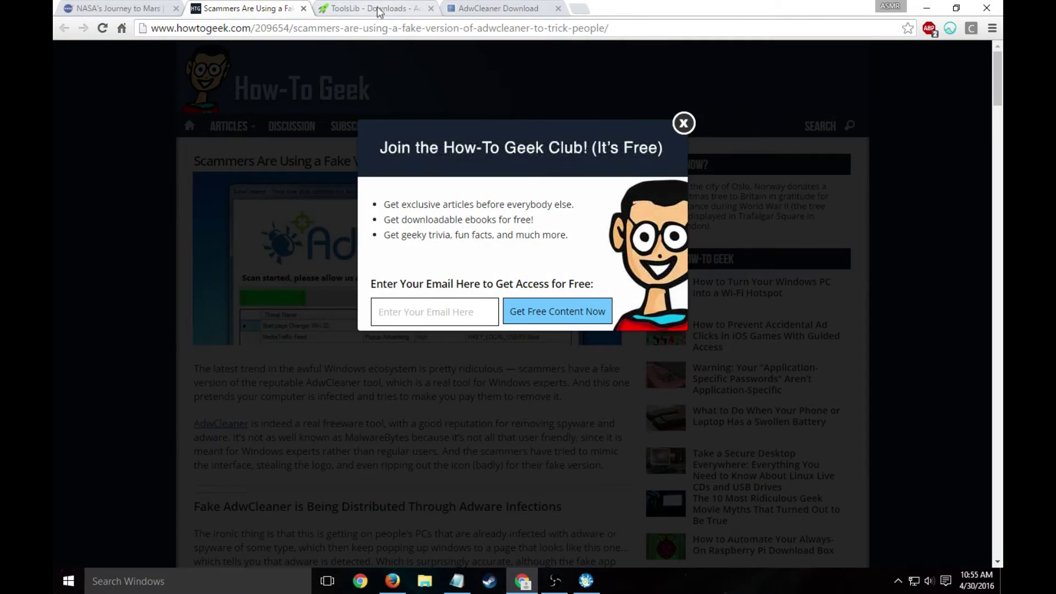
Review the ToolsLib and BleepingComputer AdwCleaner 5.1.1.4 download pages, then return to AdwCleaner
left_click(378, 9)
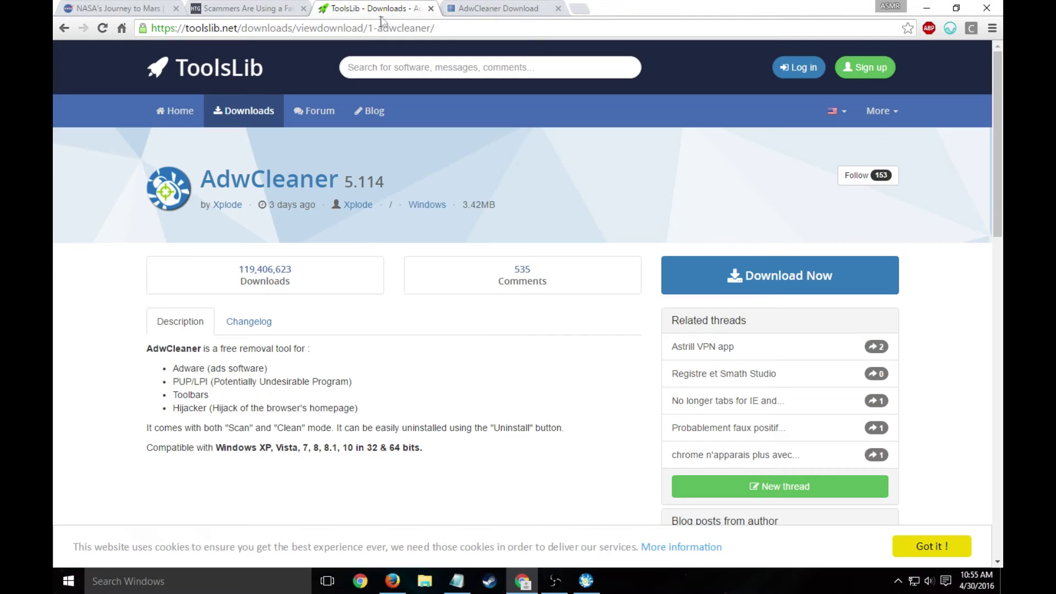
left_click(490, 8)
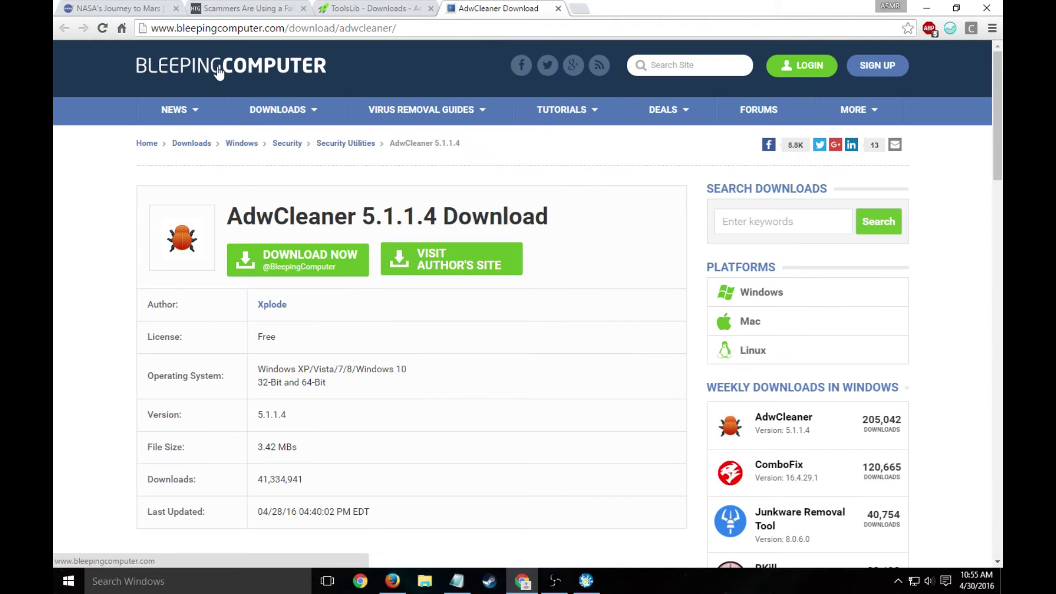
left_click(935, 9)
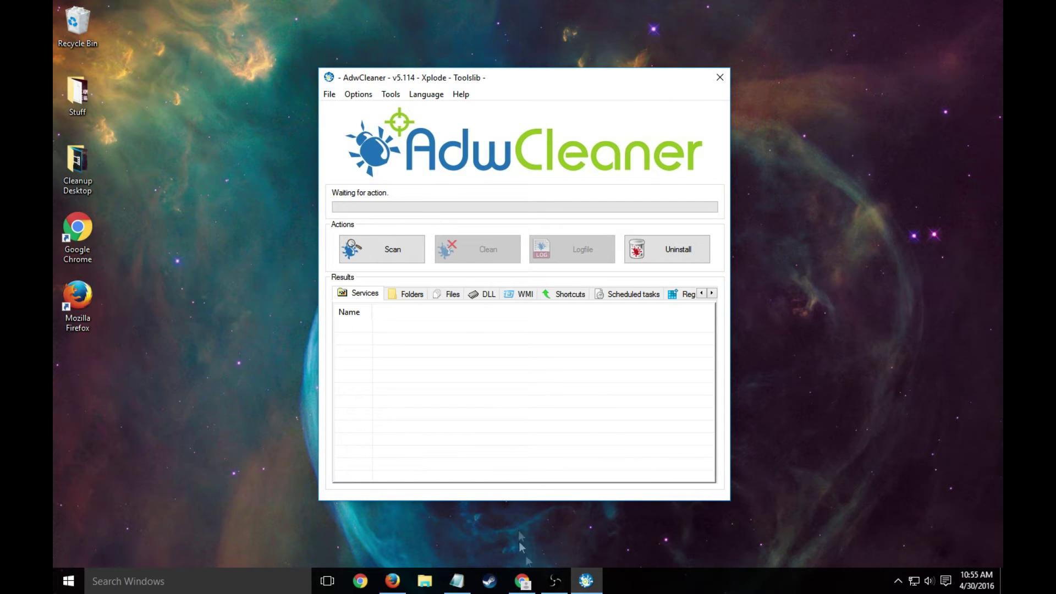
left_click(537, 586)
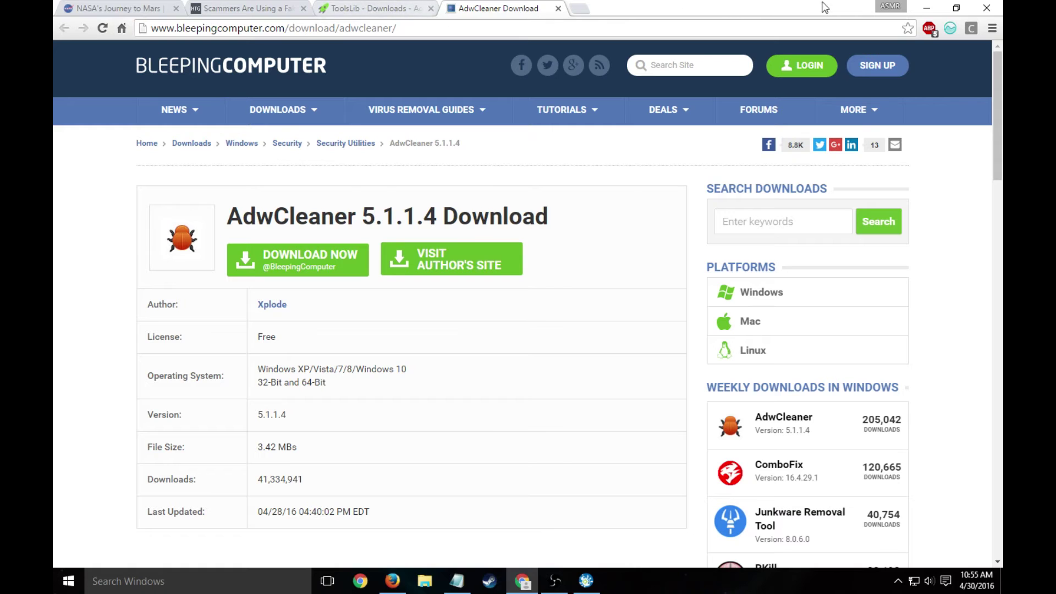
left_click(926, 9)
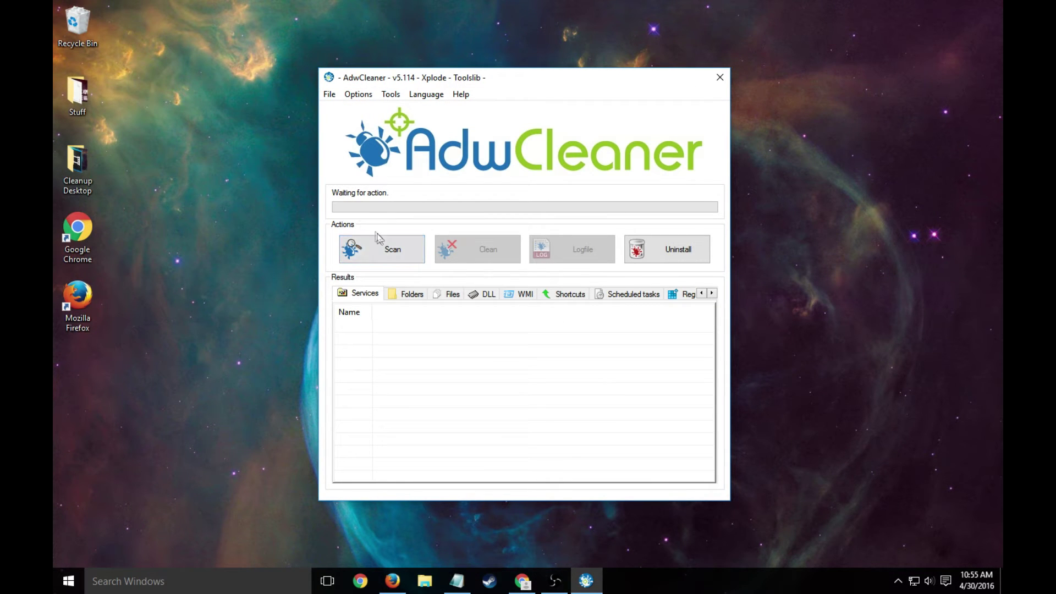
View the empty AdwCleaner results for Folders, Files, DLL, WMI, Shortcuts, Scheduled tasks, Registry and Firefox
left_click(408, 294)
left_click(449, 295)
left_click(488, 295)
left_click(511, 297)
left_click(567, 296)
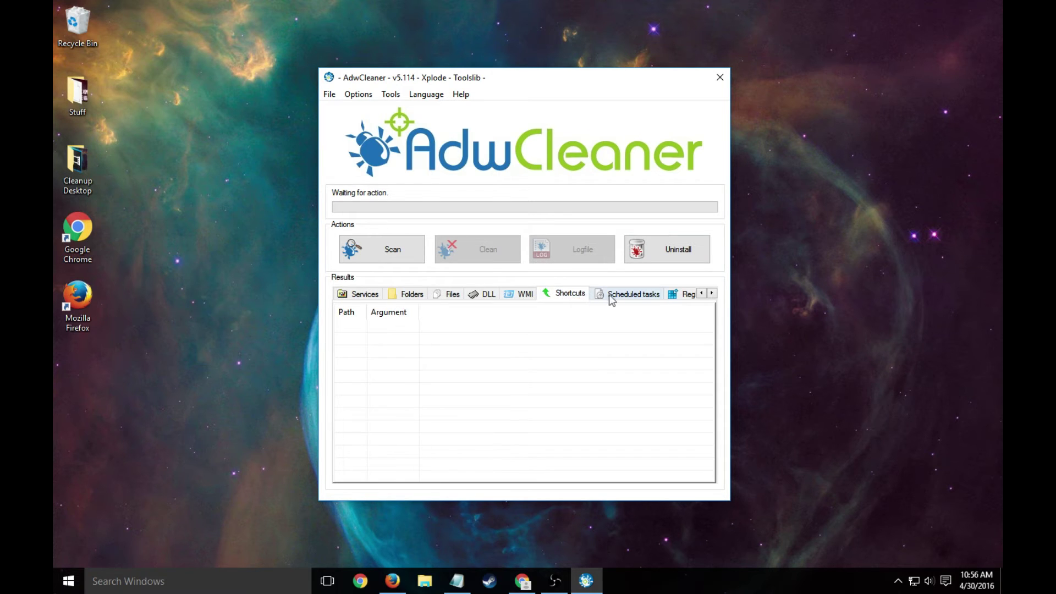
left_click(611, 297)
left_click(685, 297)
left_click(710, 295)
left_click(649, 296)
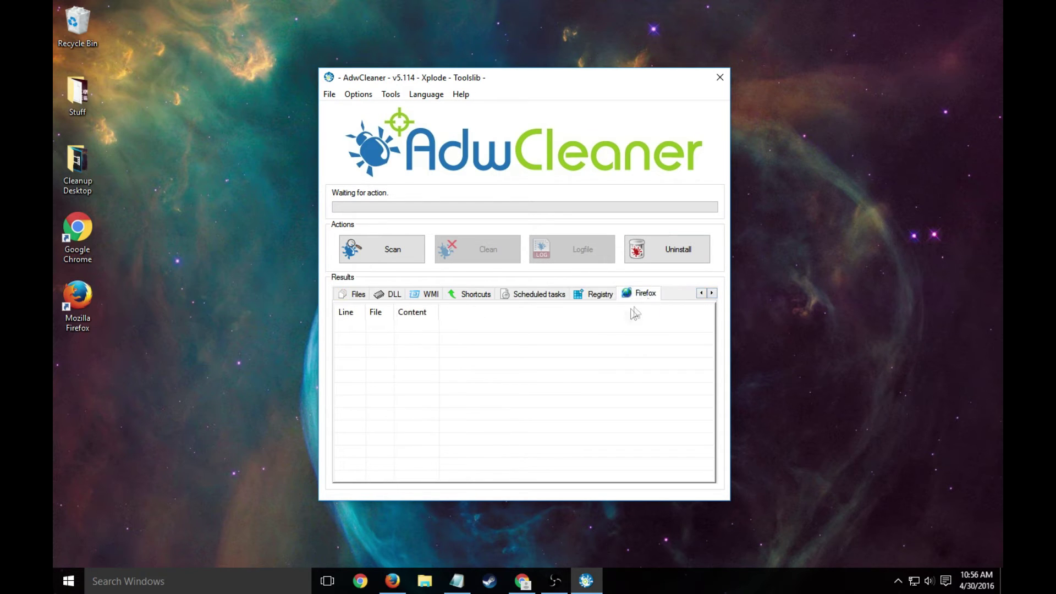
Recheck the empty Shortcuts and Firefox results, close AdwCleaner, and bring up Firefox
left_click(450, 299)
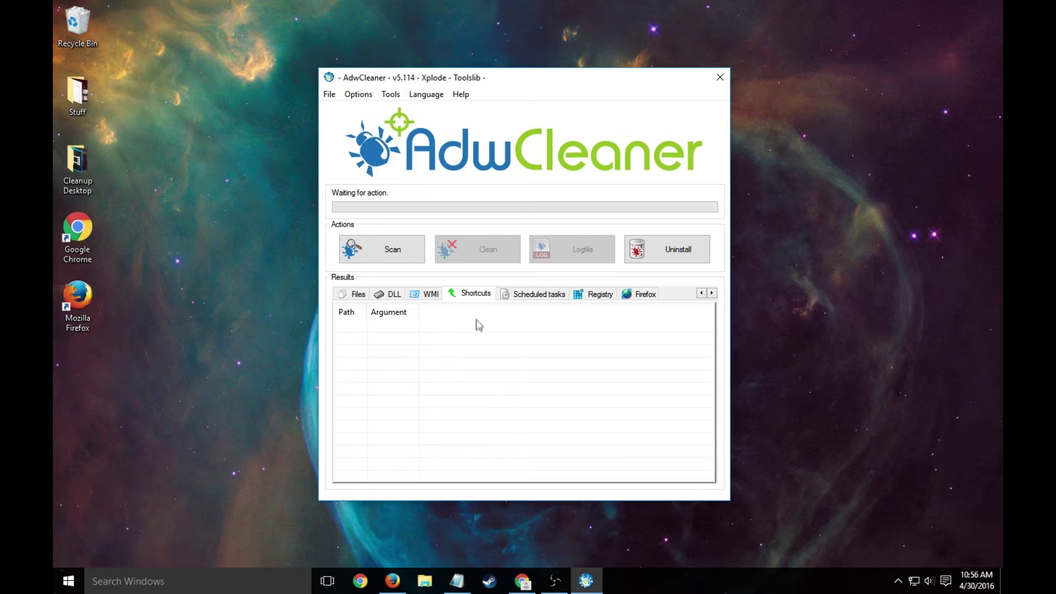
left_click(640, 297)
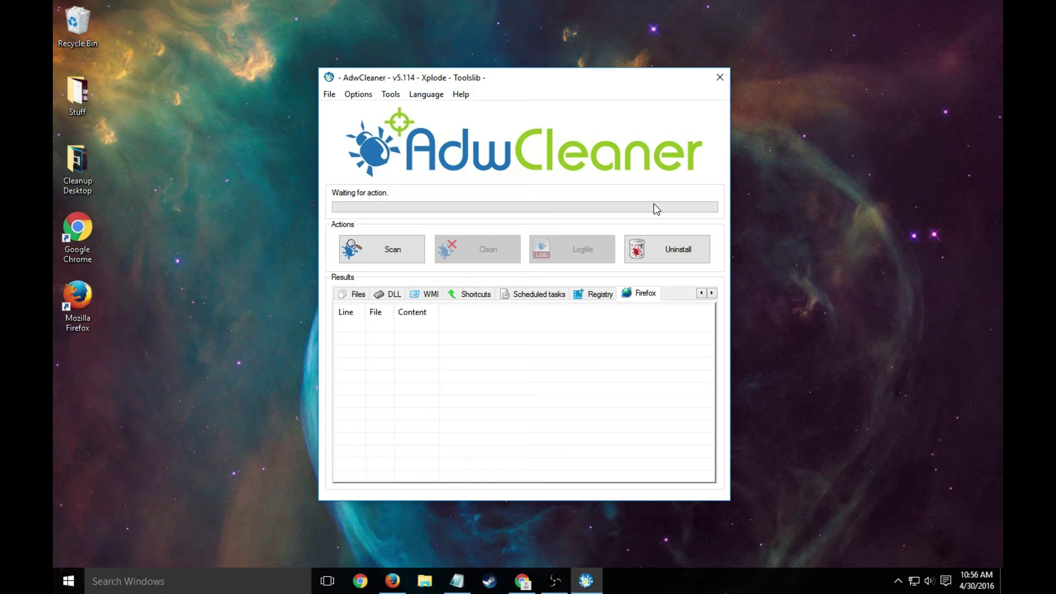
left_click(718, 81)
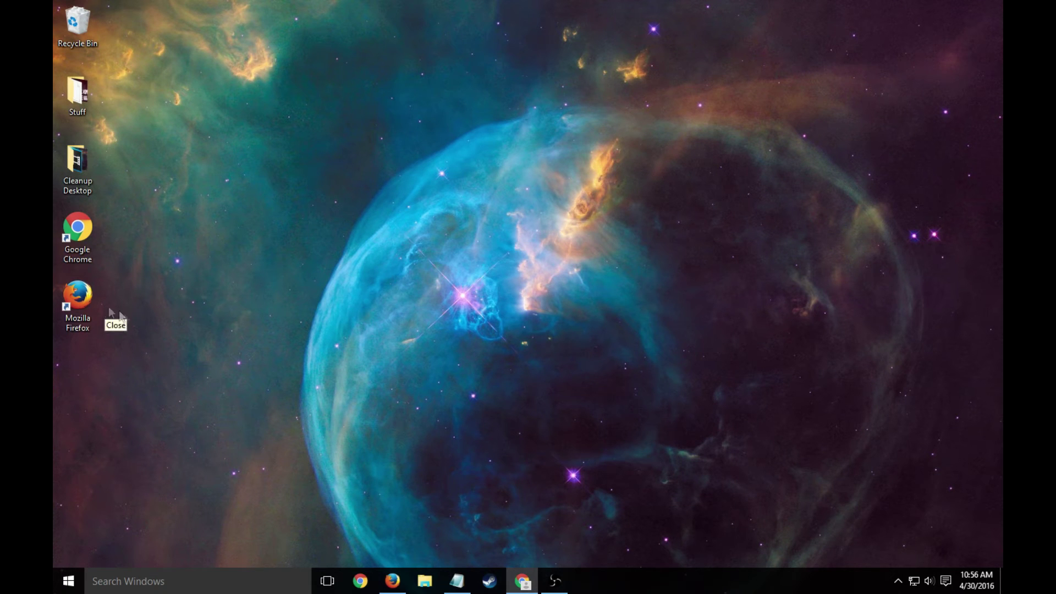
left_click(392, 580)
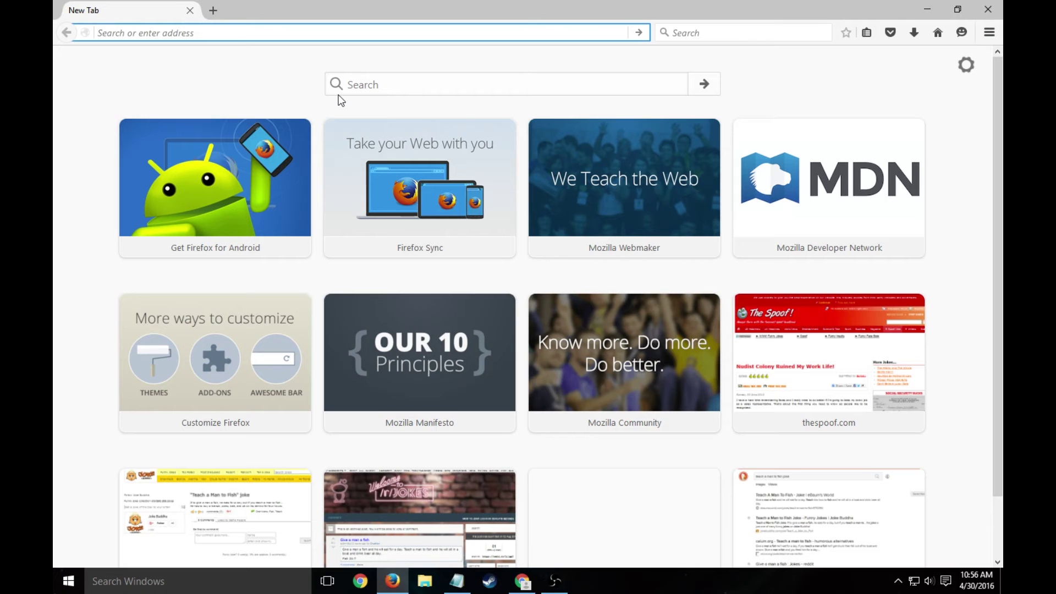
key("ctrl+shift+a")
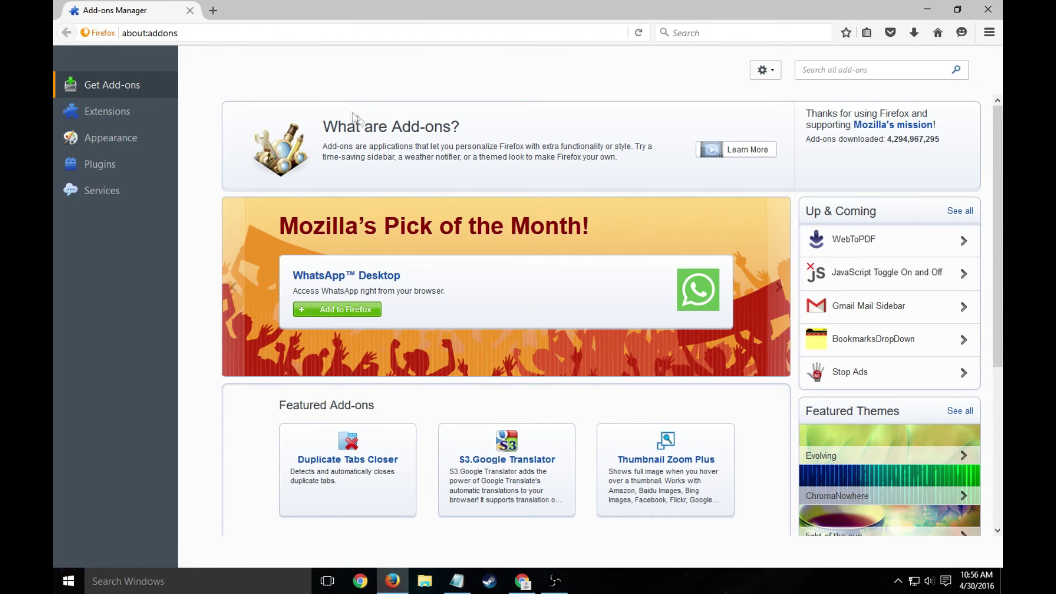
left_click(142, 108)
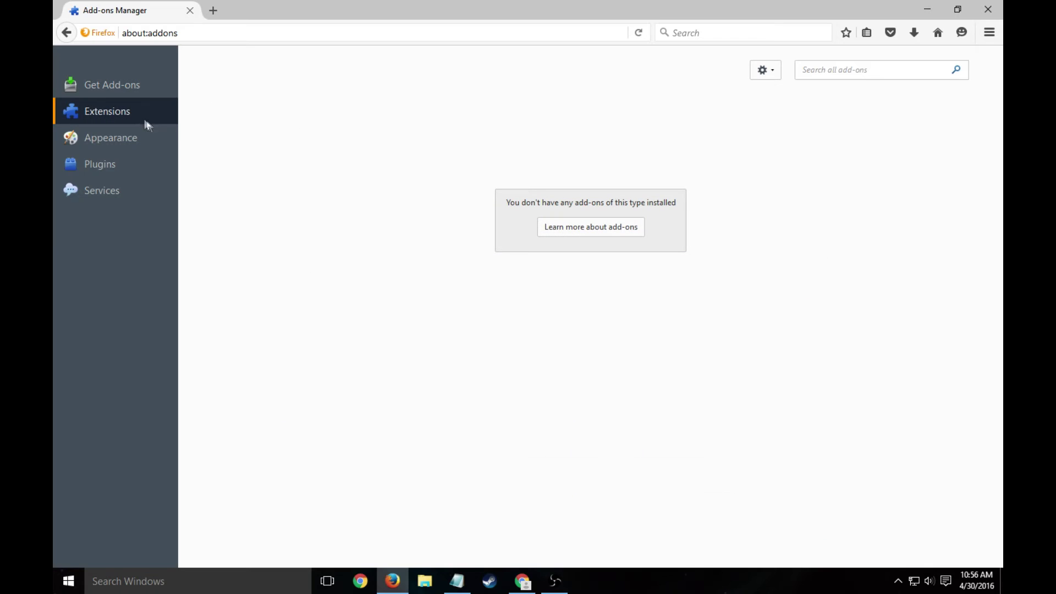
left_click(110, 168)
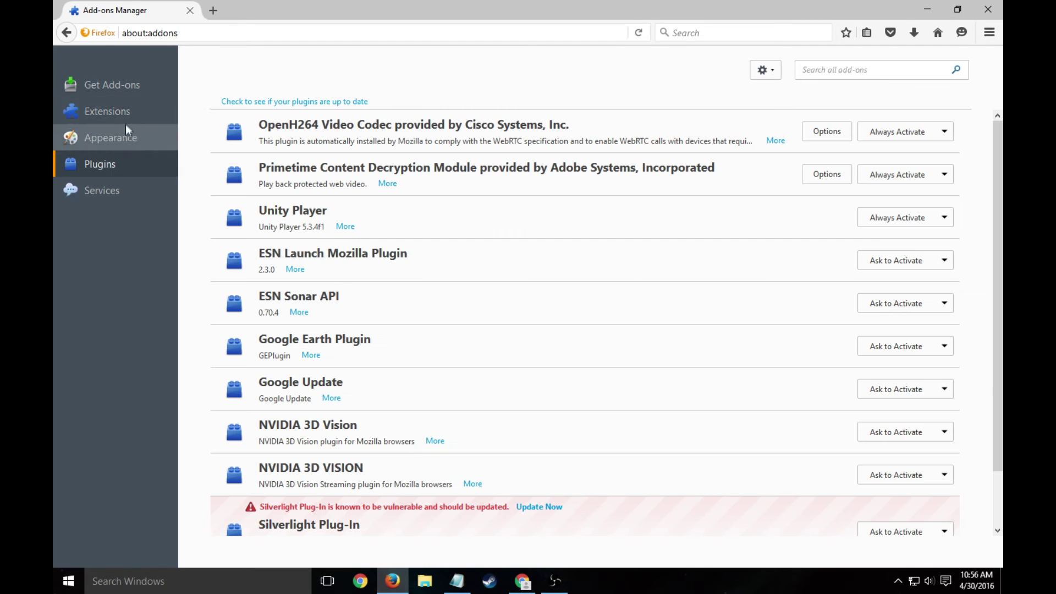
scroll(357, 215, "down", 2)
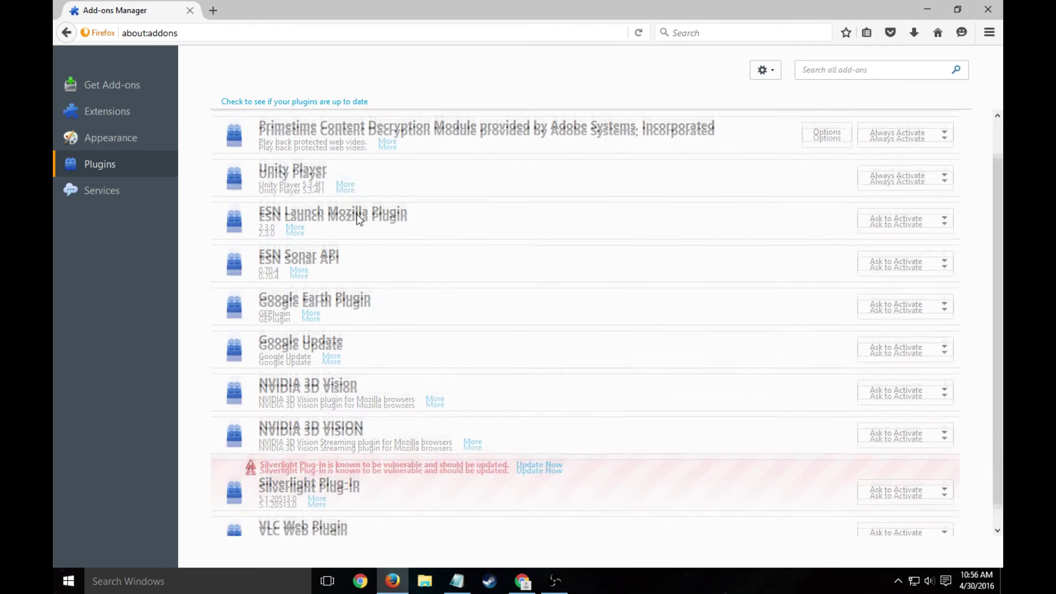
scroll(365, 325, "up", 2)
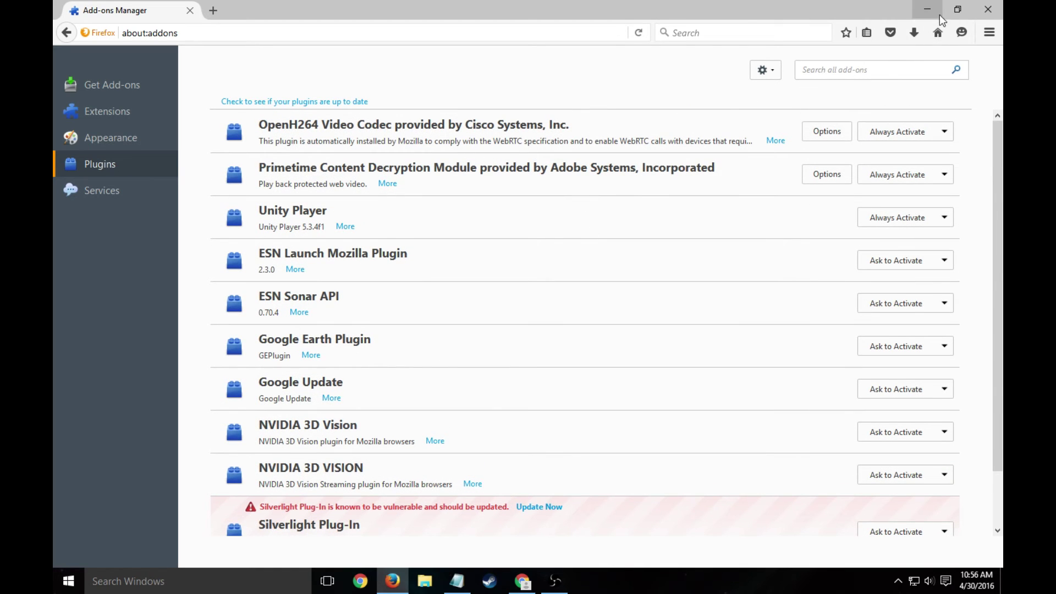
Open Firefox's General options to see startup set to the Mozilla Firefox Start Page
left_click(988, 9)
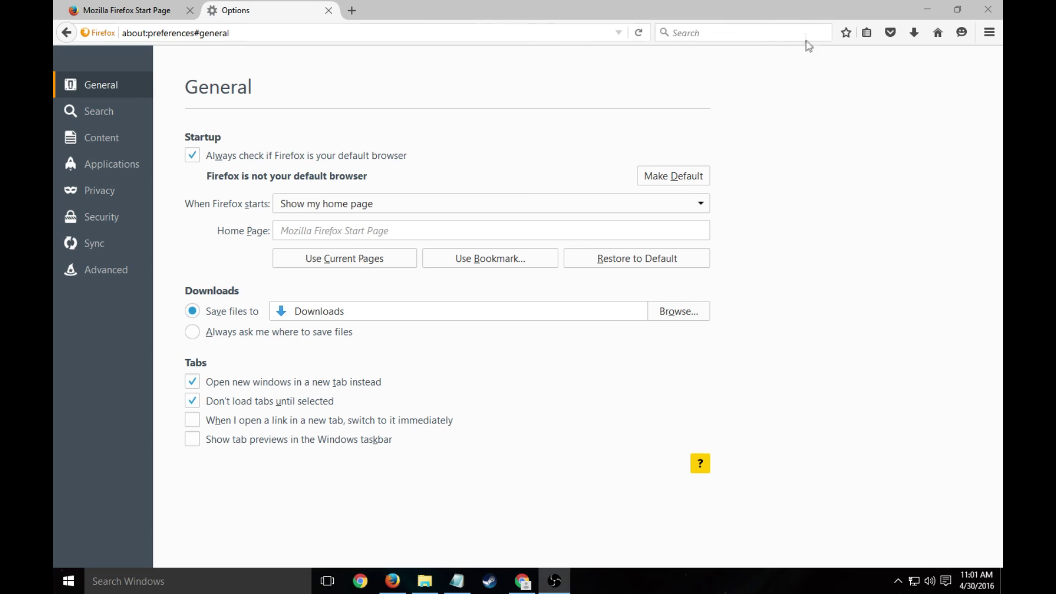
left_click(352, 11)
left_click(990, 32)
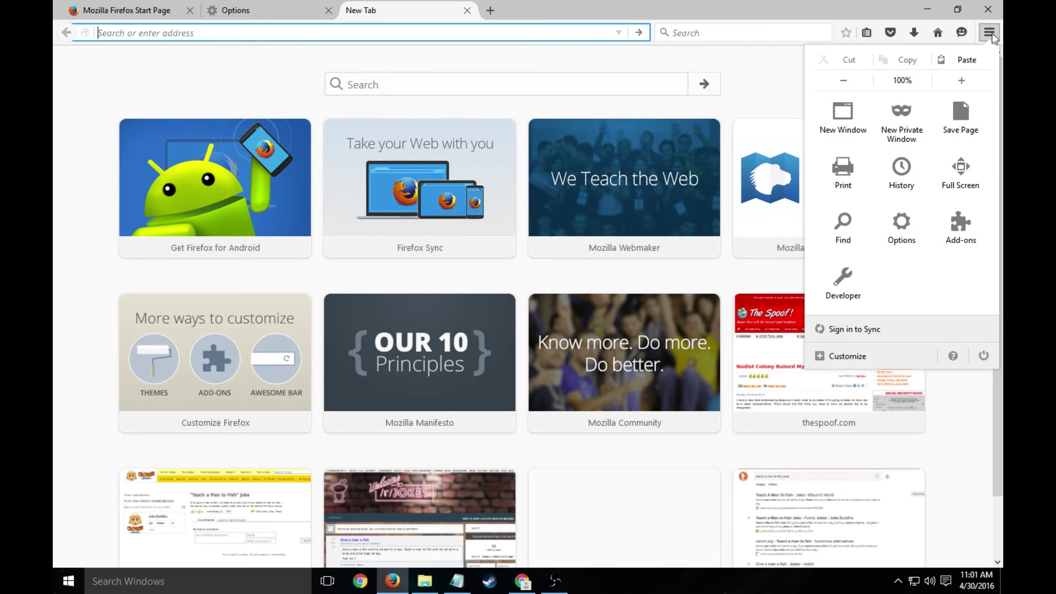
left_click(897, 237)
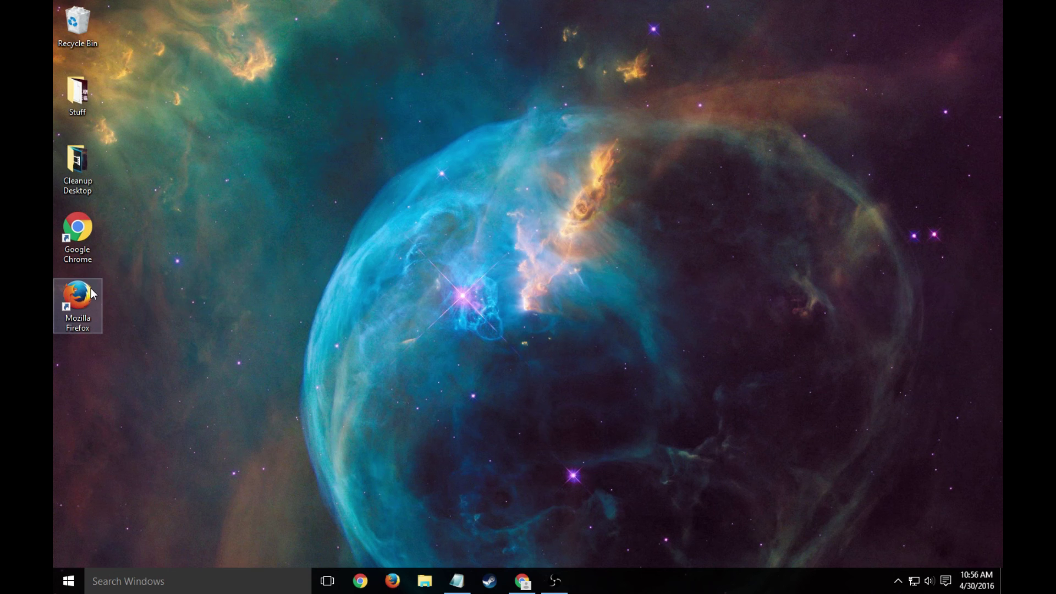
right_click(89, 299)
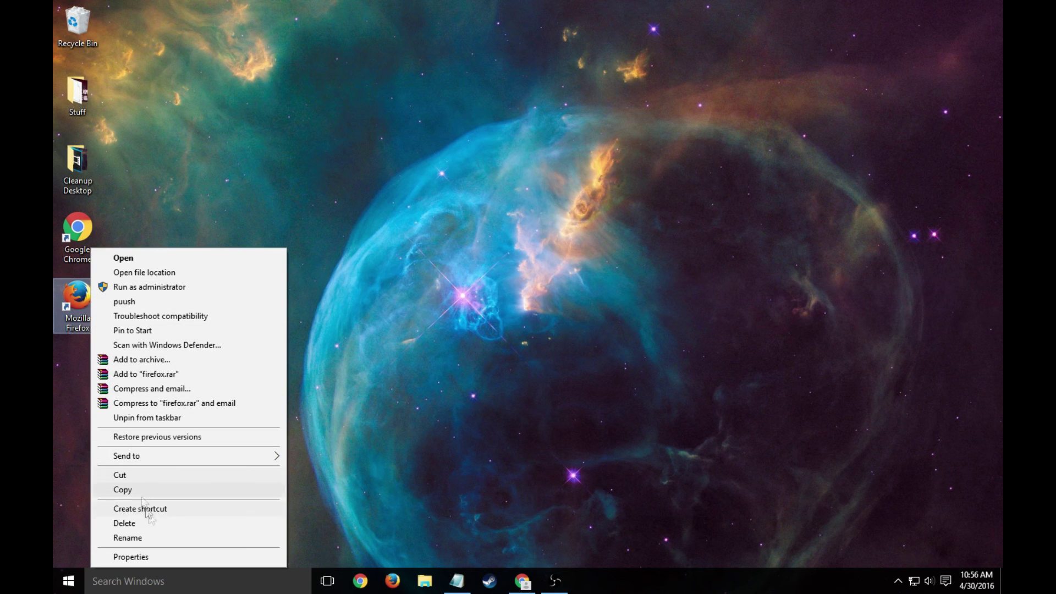
left_click(158, 557)
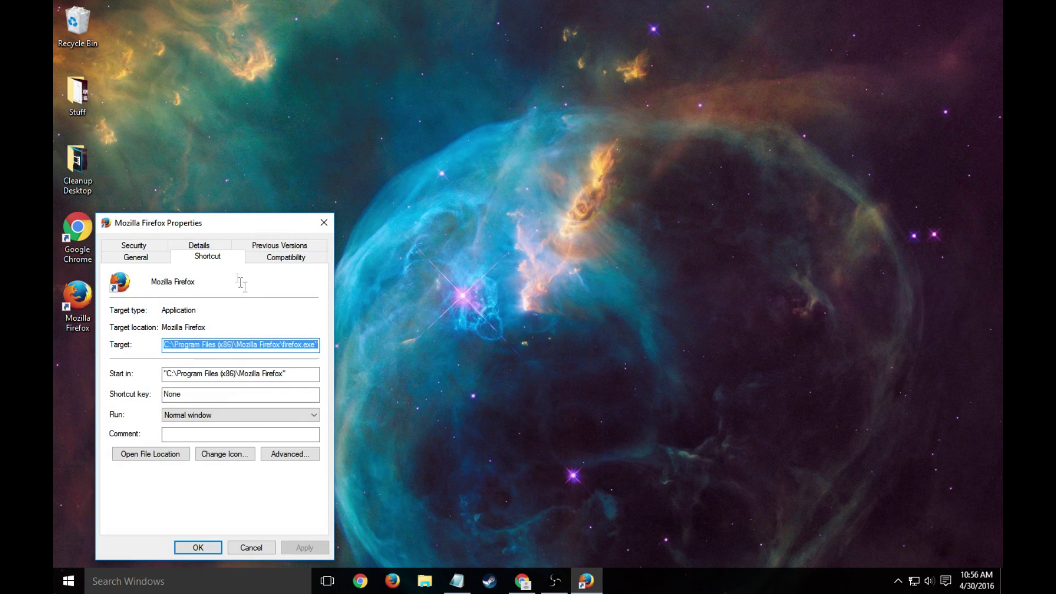
left_click_drag(295, 345, 339, 355)
left_click(310, 345)
left_click(284, 378)
left_click(324, 222)
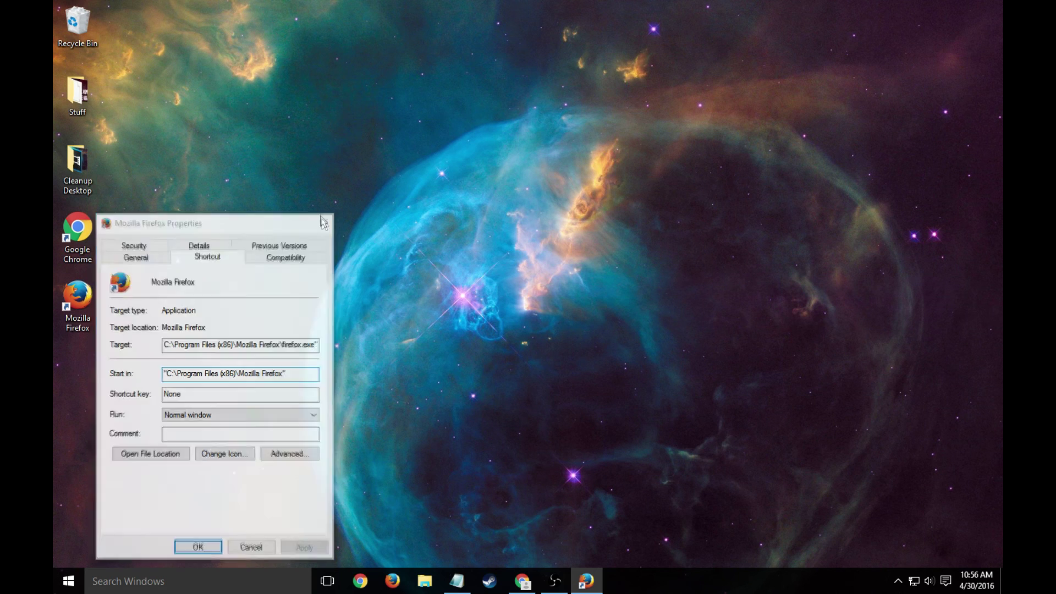